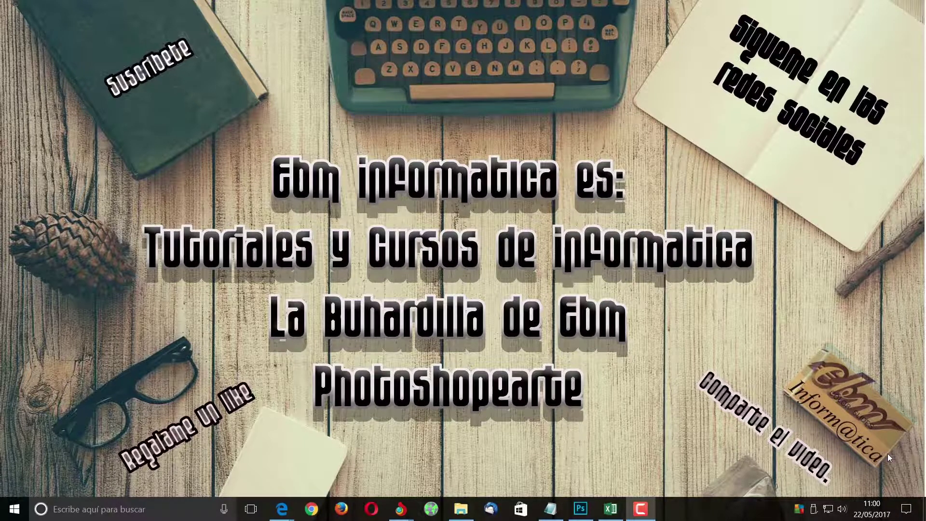
Step: Restore the Libro1 workbook with the colour table from the Excel taskbar button
{"action": "left_click", "coordinate": [611, 512]}
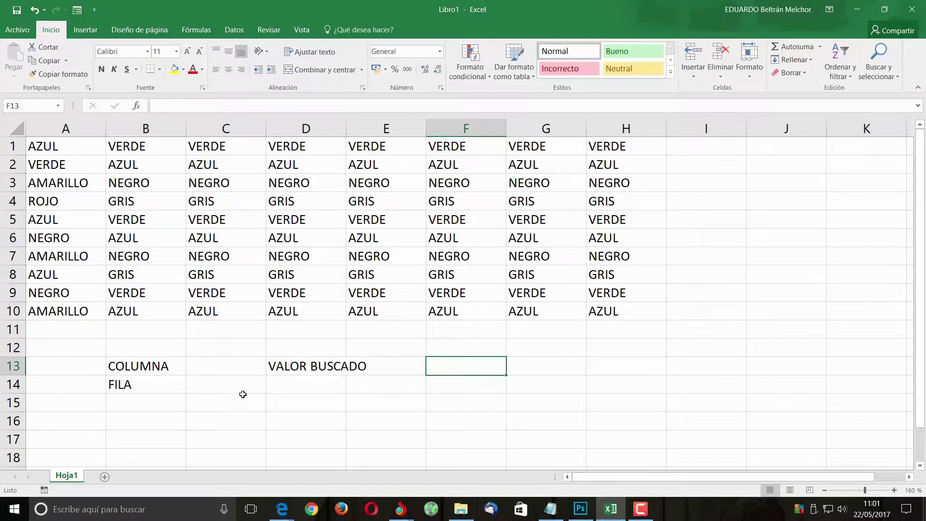
Step: Enter 5 as the column number in C13 and 9 as the row number in C14
{"action": "left_click", "coordinate": [220, 364]}
{"action": "type", "text": "5"}
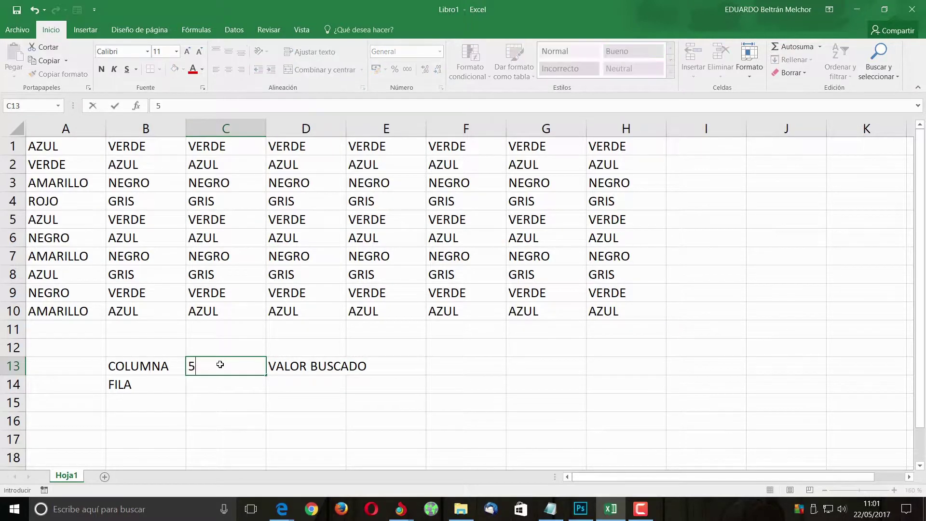
{"action": "left_click", "coordinate": [213, 388]}
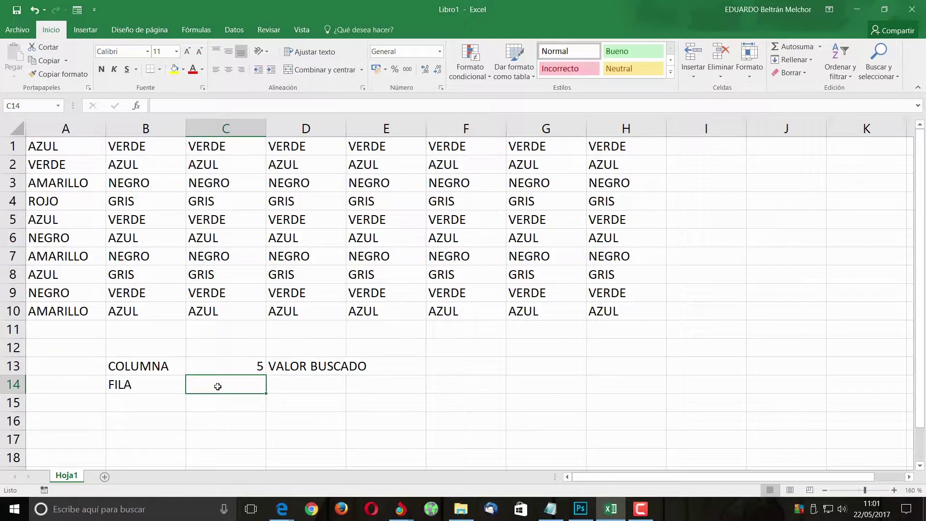
{"action": "type", "text": "9"}
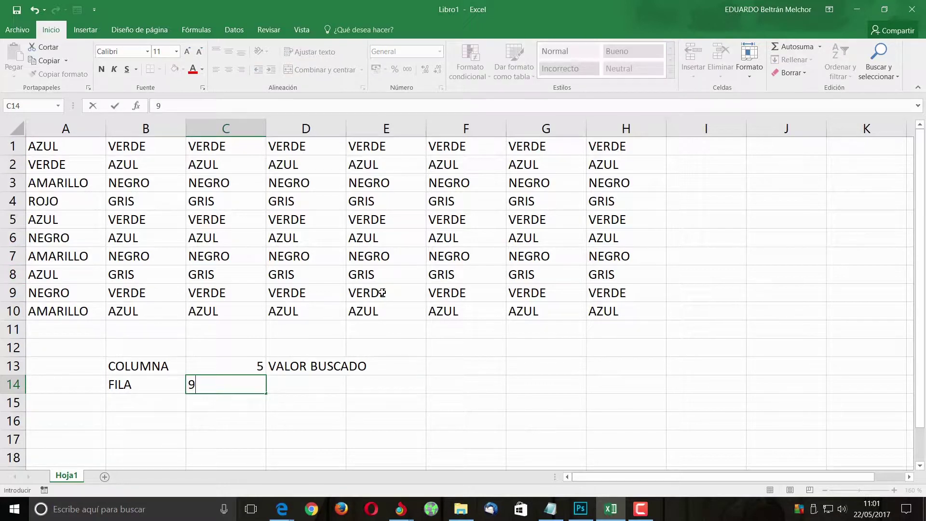
{"action": "left_click", "coordinate": [460, 367]}
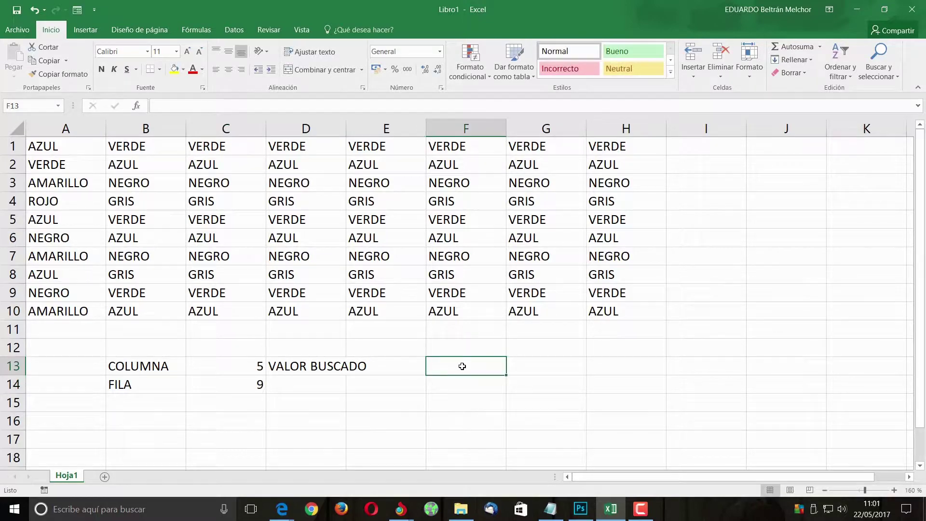
Step: Insert the INDICE function in F13 using its matriz;núm_fila;núm_columna form
{"action": "left_click", "coordinate": [137, 106]}
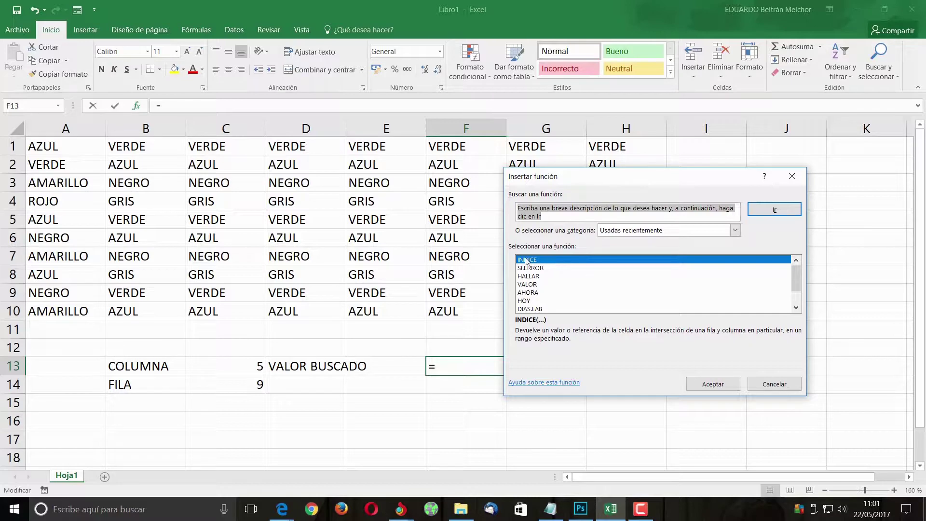
{"action": "left_click", "coordinate": [717, 386]}
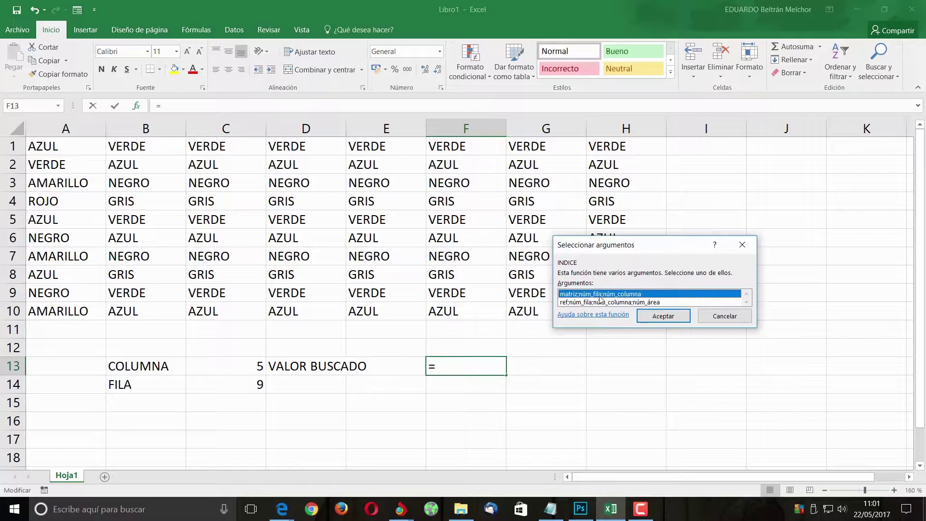
{"action": "left_click", "coordinate": [655, 318]}
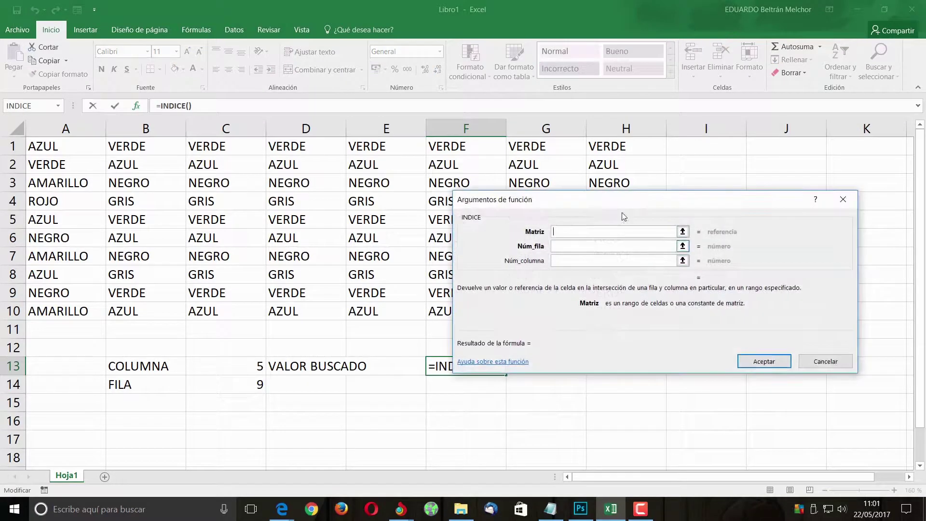
Step: Give INDICE the array $A$1:$H$10, row C14 and column C13, returning VERDE
{"action": "left_click_drag", "start_coordinate": [602, 207], "coordinate": [582, 371]}
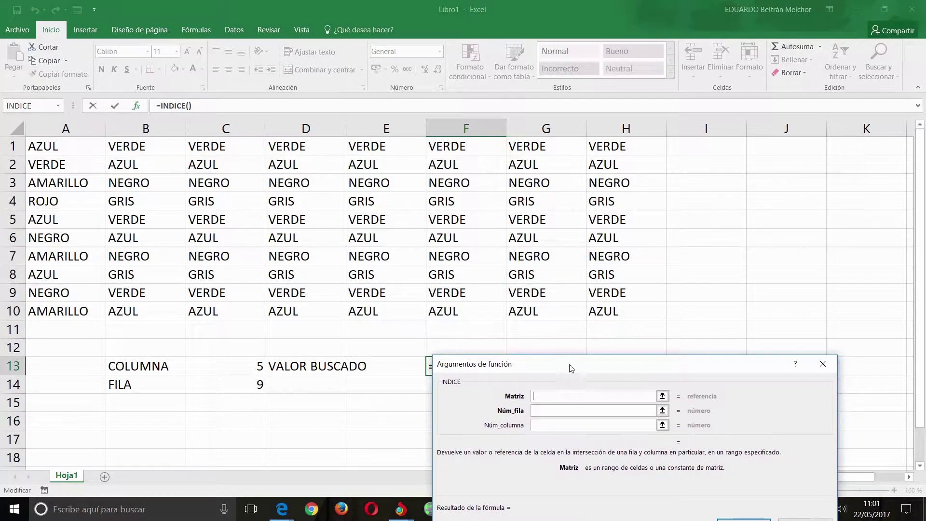
{"action": "left_click_drag", "start_coordinate": [57, 153], "coordinate": [605, 312]}
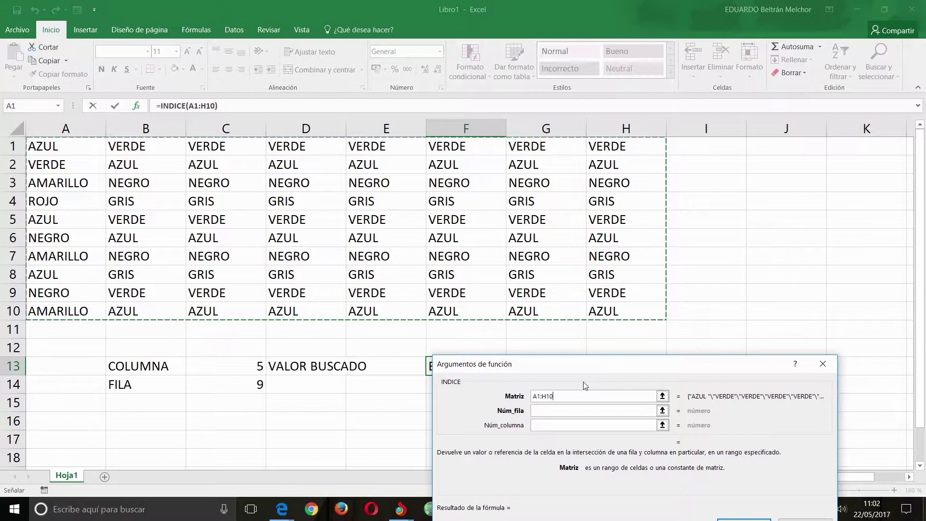
{"action": "key", "text": "F4"}
{"action": "mouse_move", "coordinate": [536, 369]}
{"action": "left_mouse_down"}
{"action": "mouse_move", "coordinate": [578, 356]}
{"action": "mouse_move", "coordinate": [588, 330]}
{"action": "left_mouse_up"}
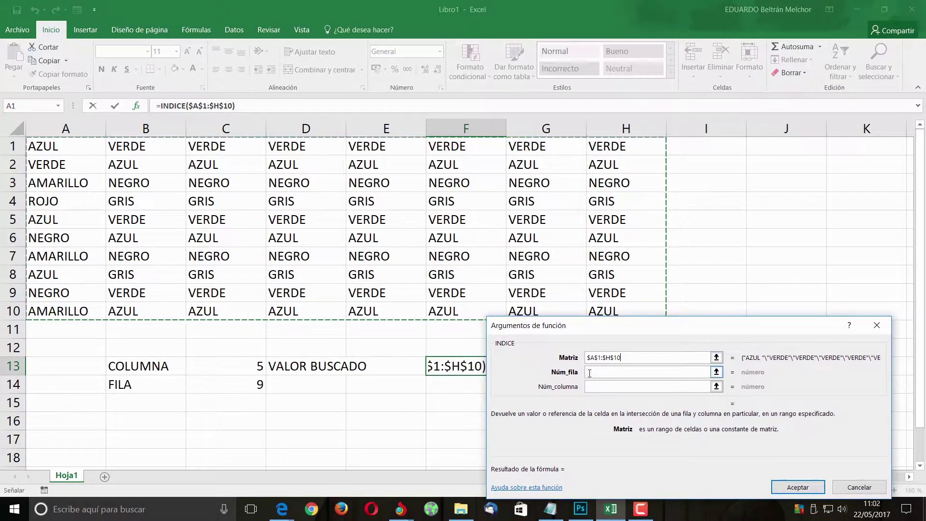
{"action": "left_click", "coordinate": [609, 372]}
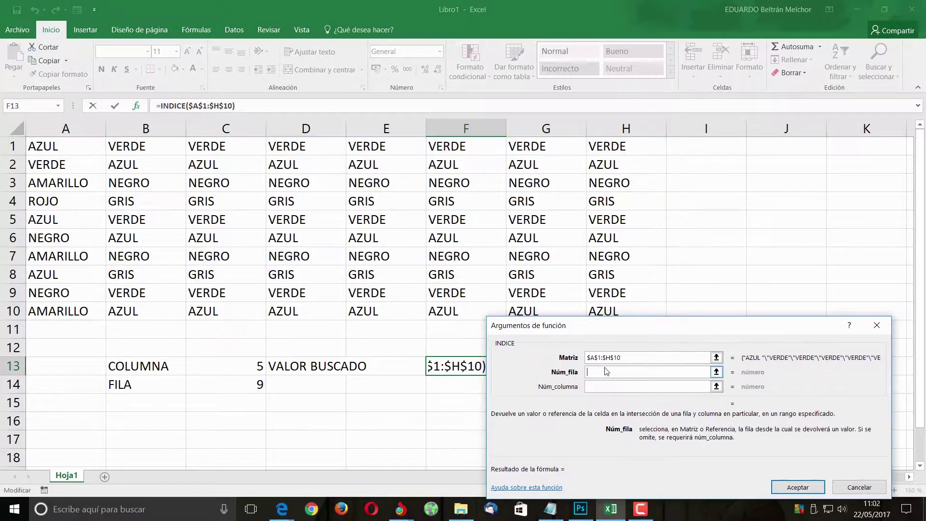
{"action": "left_click", "coordinate": [238, 392]}
{"action": "left_click", "coordinate": [613, 389]}
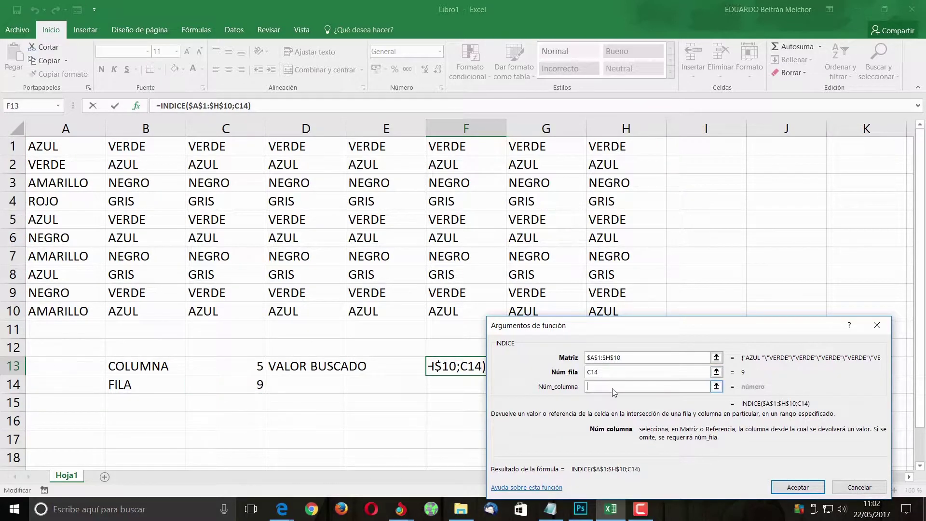
{"action": "left_click", "coordinate": [251, 367]}
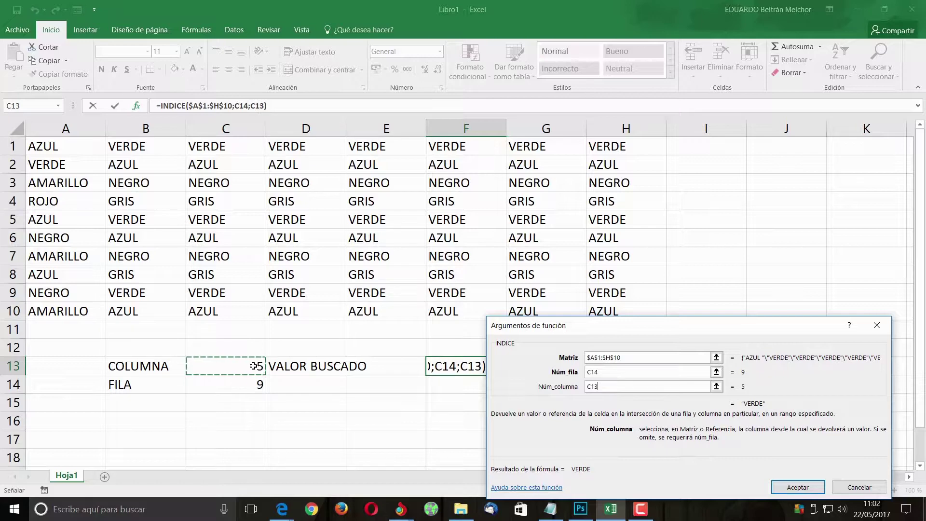
{"action": "left_click", "coordinate": [788, 486]}
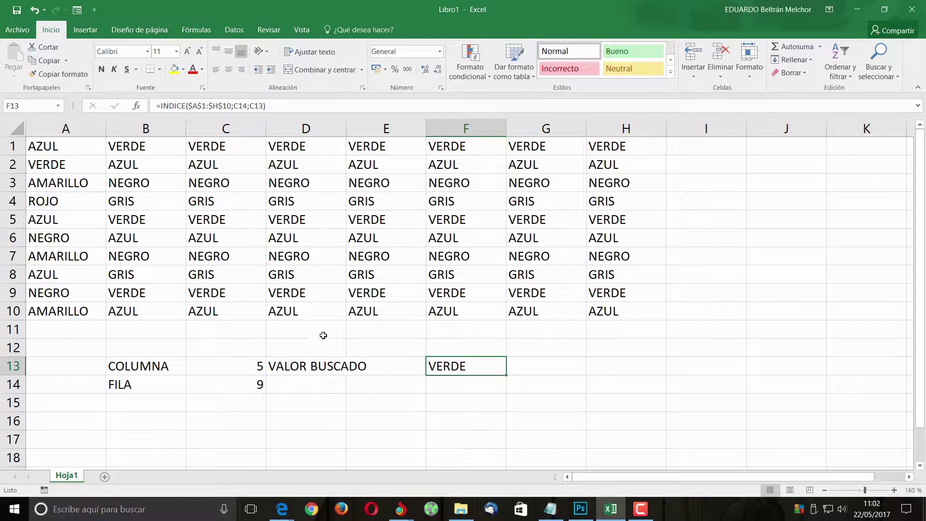
Step: Change the column number in C13 to 7 and the row number in C14 to 4
{"action": "left_click", "coordinate": [238, 365]}
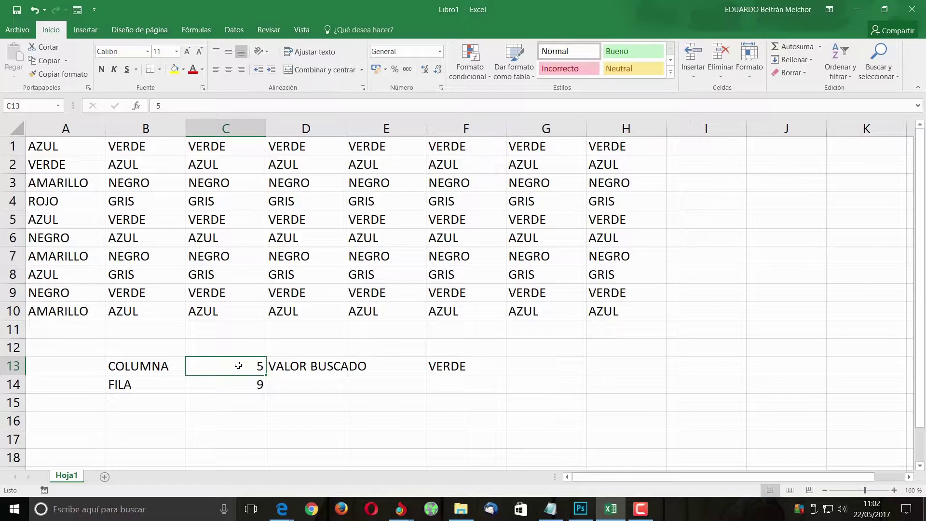
{"action": "type", "text": "7"}
{"action": "left_click", "coordinate": [248, 384]}
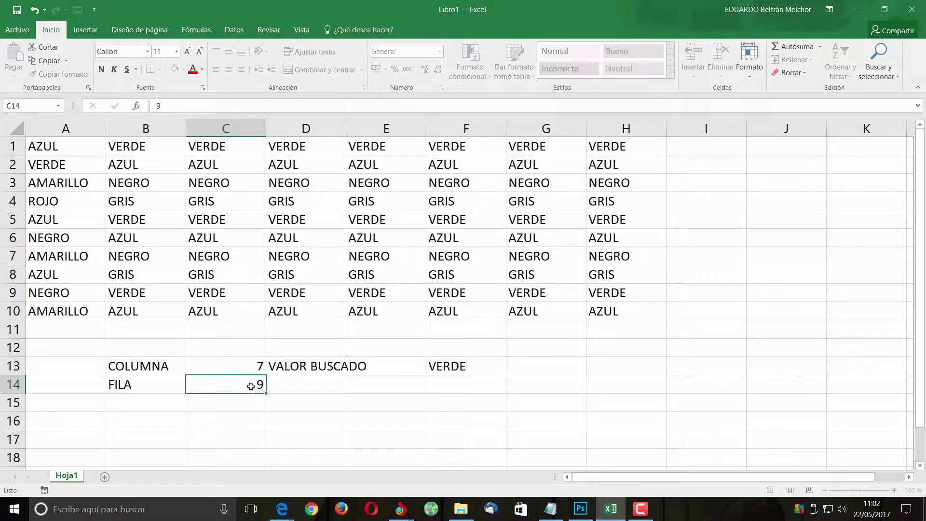
{"action": "type", "text": "4"}
{"action": "key", "text": "Return"}
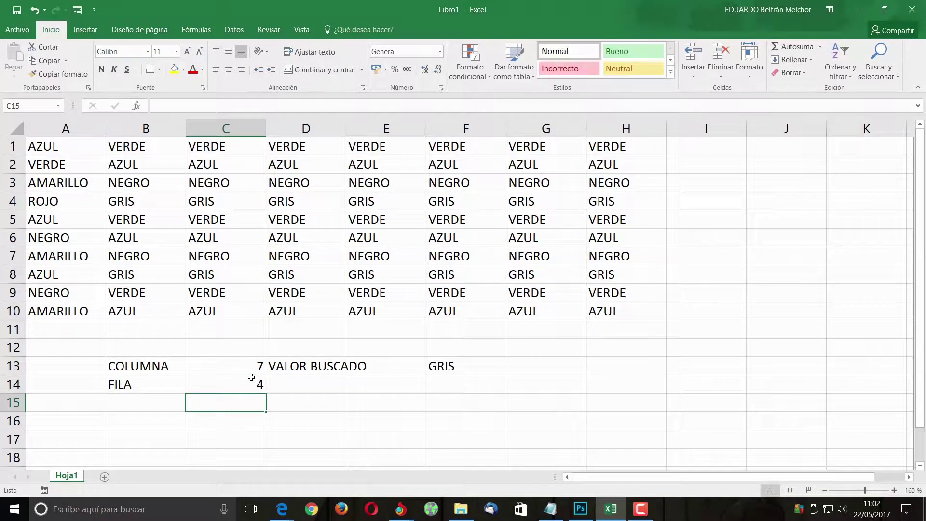